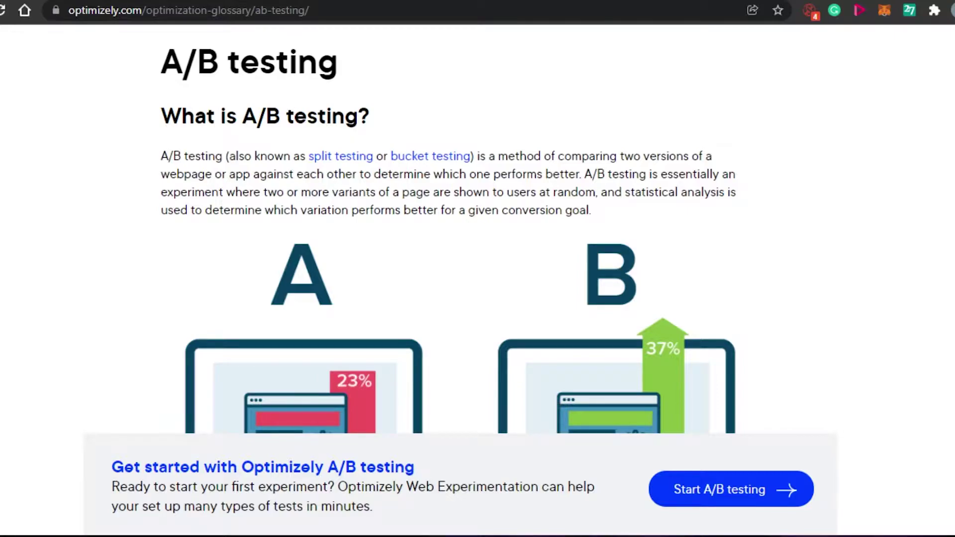
# - Look over the campaigns table, then close the 'We're removing some detailed targeting options' banner
pyautogui.scroll(-5, 448, 279)
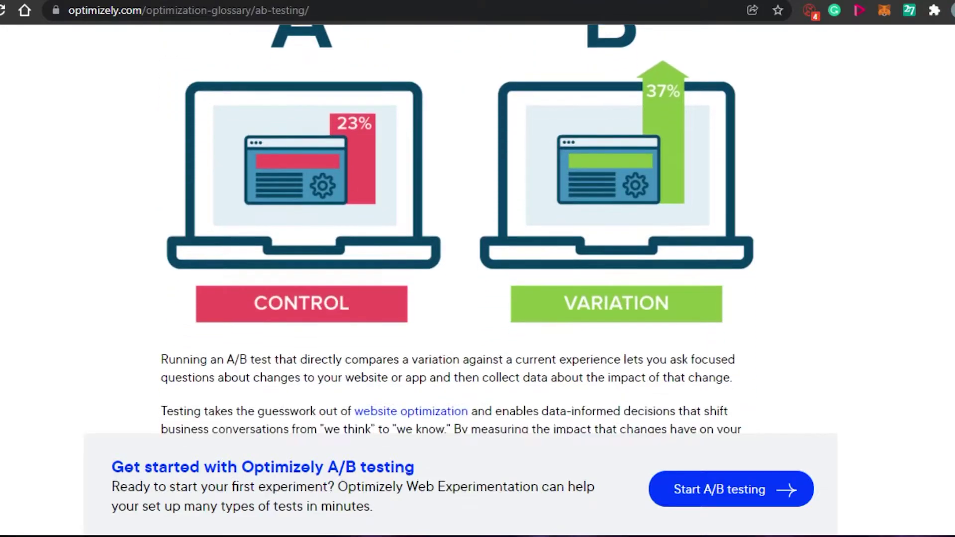
pyautogui.scroll(2, 448, 278)
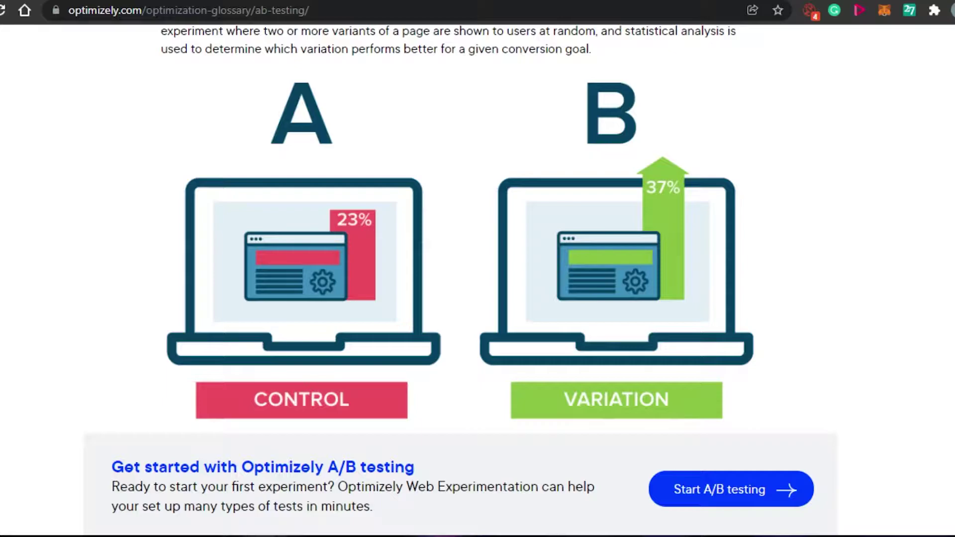
pyautogui.scroll(-10, 460, 228)
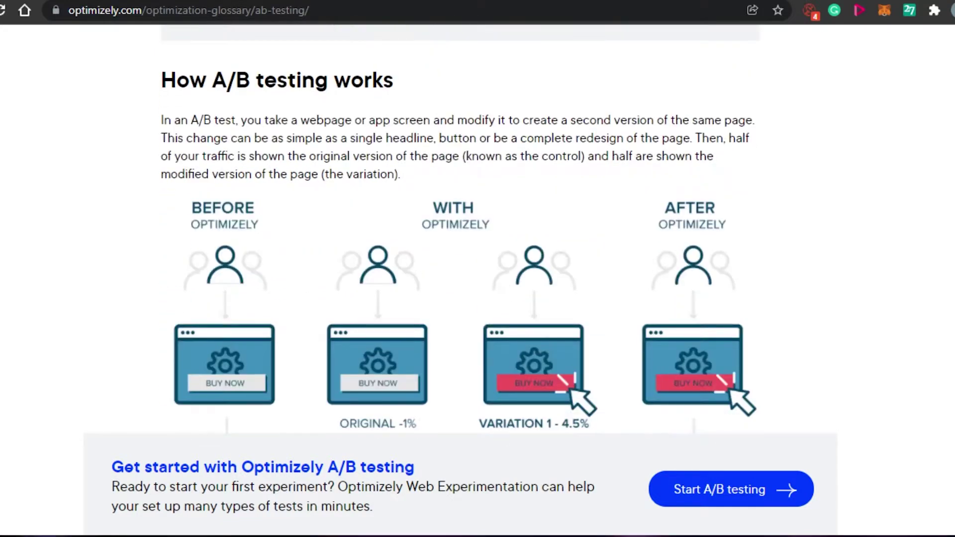
pyautogui.scroll(-12, 459, 228)
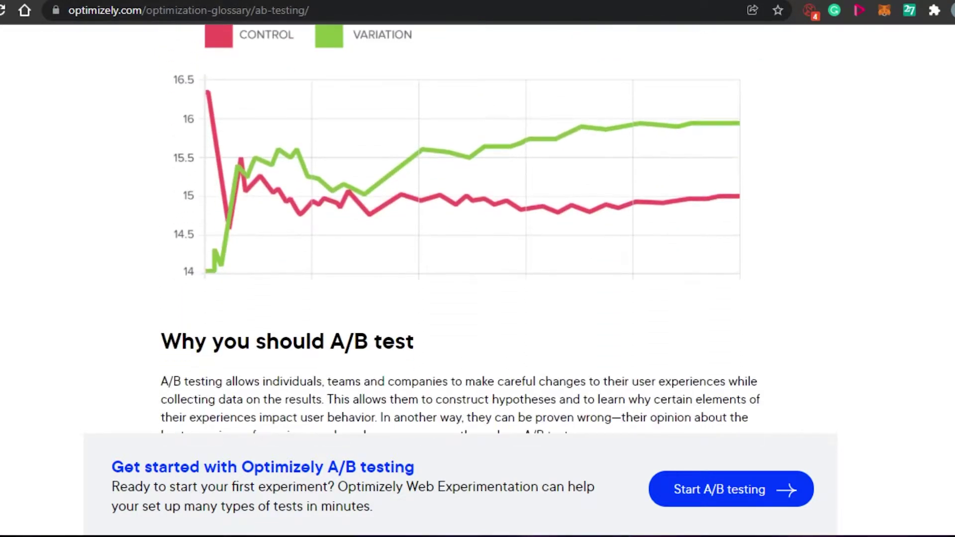
pyautogui.scroll(-3, 460, 229)
pyautogui.scroll(7, 460, 229)
pyautogui.scroll(-5, 460, 229)
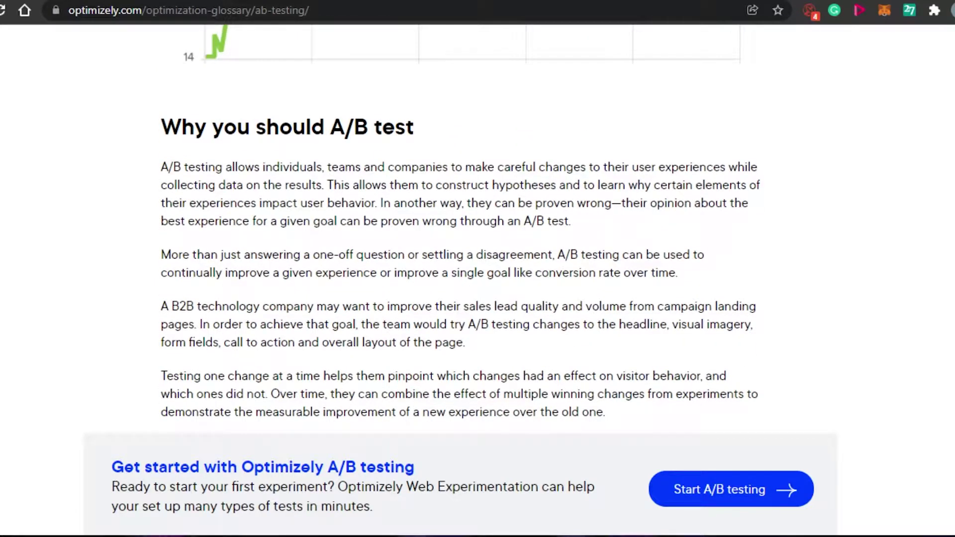
pyautogui.scroll(10, 459, 229)
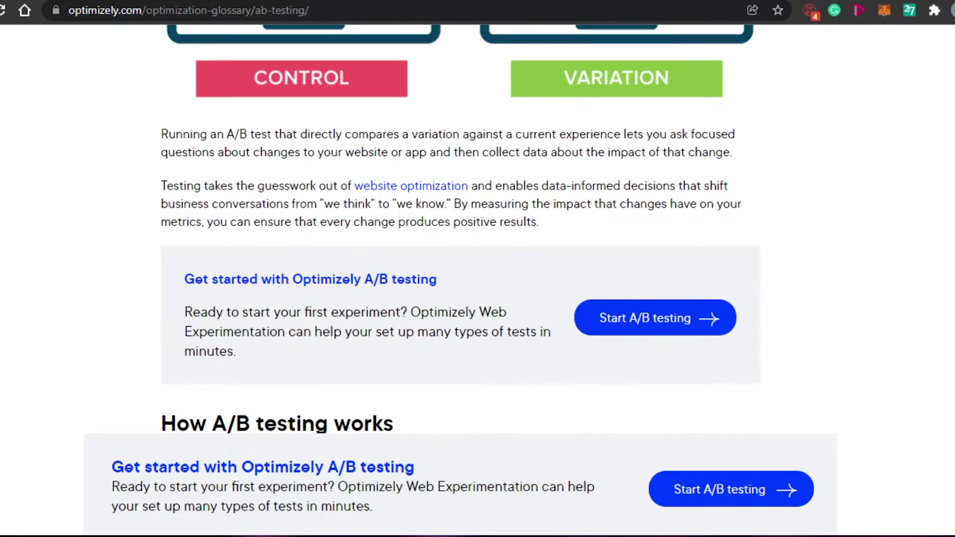
pyautogui.scroll(5, 460, 229)
pyautogui.scroll(-12, 459, 229)
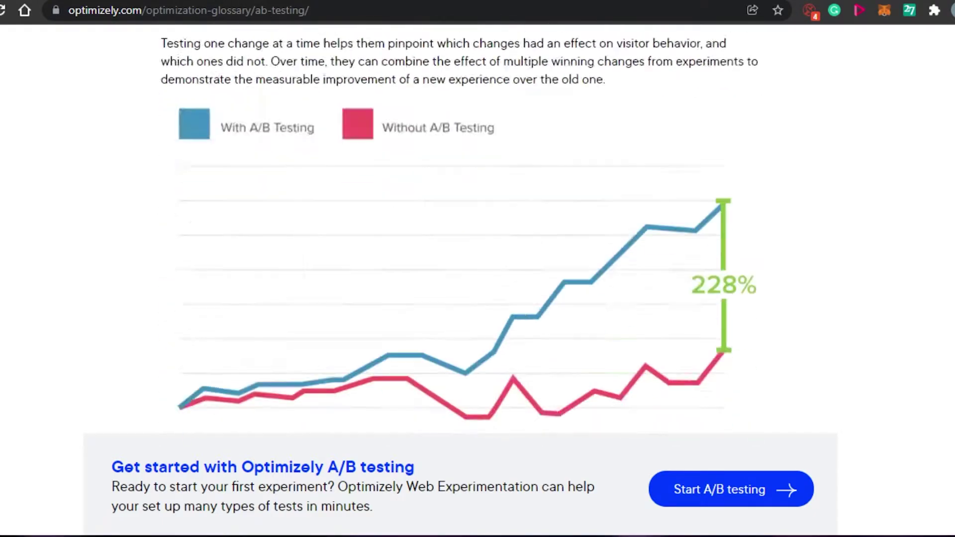
pyautogui.scroll(-7, 460, 229)
pyautogui.scroll(6, 460, 229)
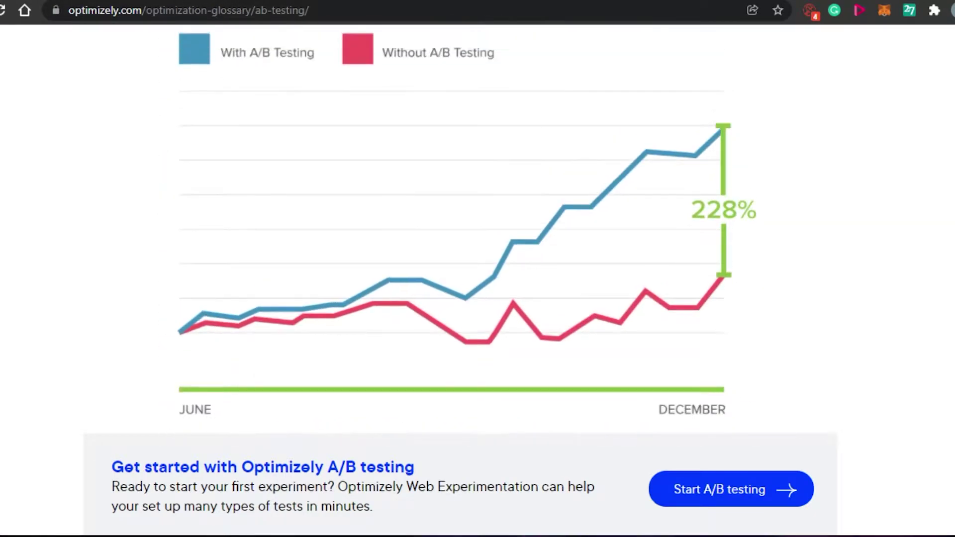
pyautogui.scroll(-1, 459, 228)
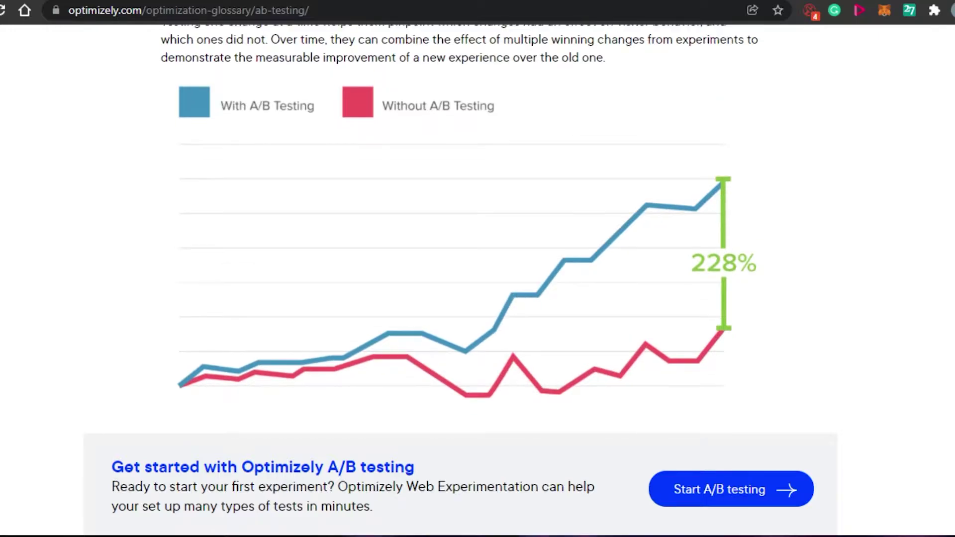
pyautogui.scroll(-5, 460, 229)
pyautogui.scroll(-1, 460, 229)
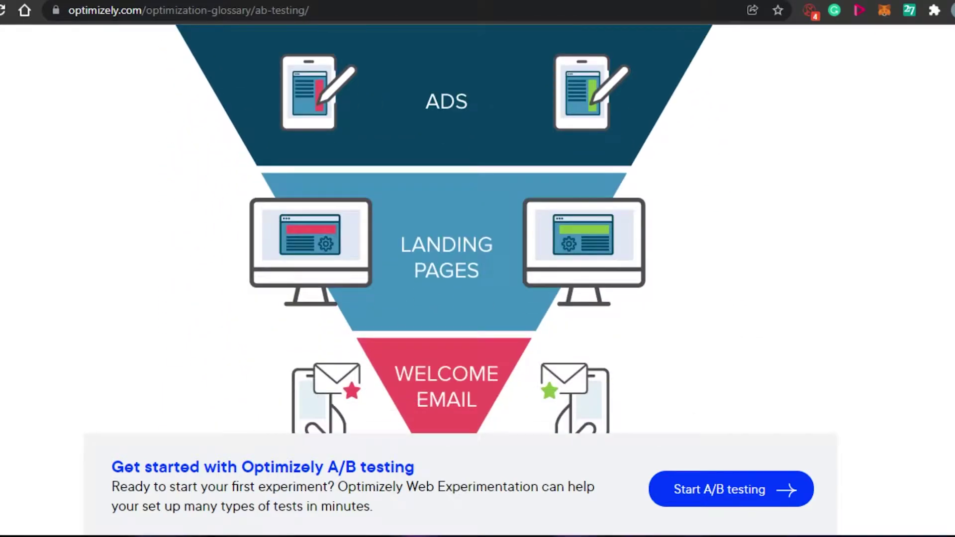
pyautogui.scroll(7, 459, 229)
pyautogui.scroll(15, 460, 229)
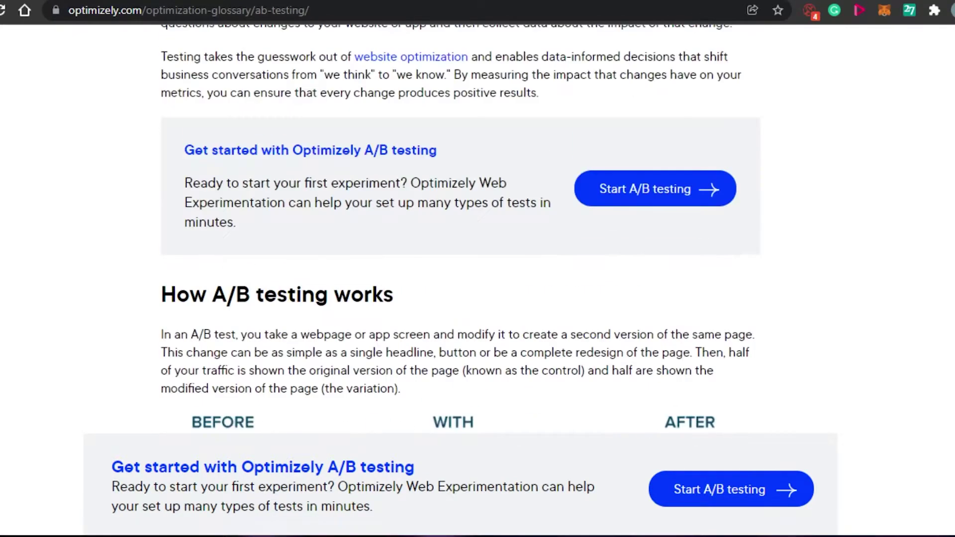
pyautogui.scroll(-15, 459, 229)
pyautogui.scroll(4, 460, 229)
pyautogui.scroll(-6, 460, 229)
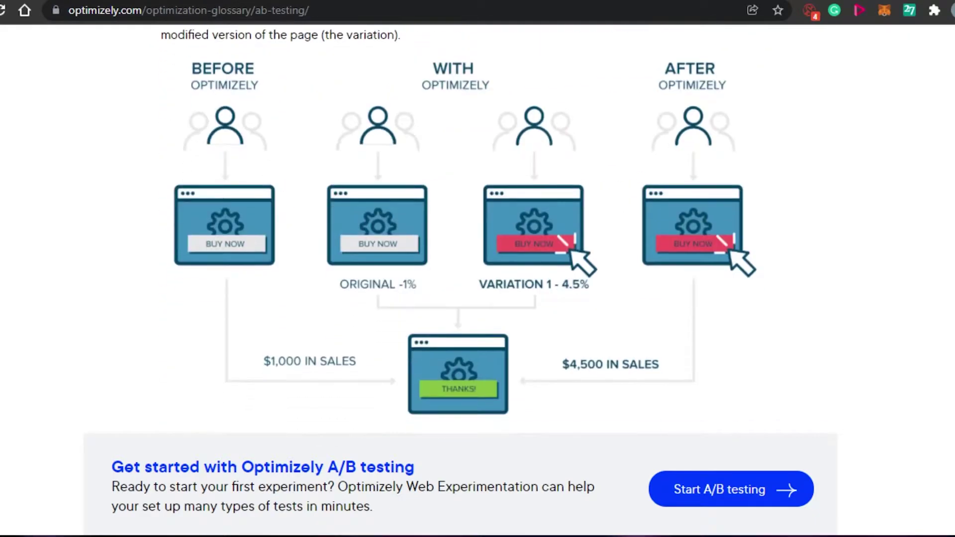
pyautogui.scroll(-10, 459, 229)
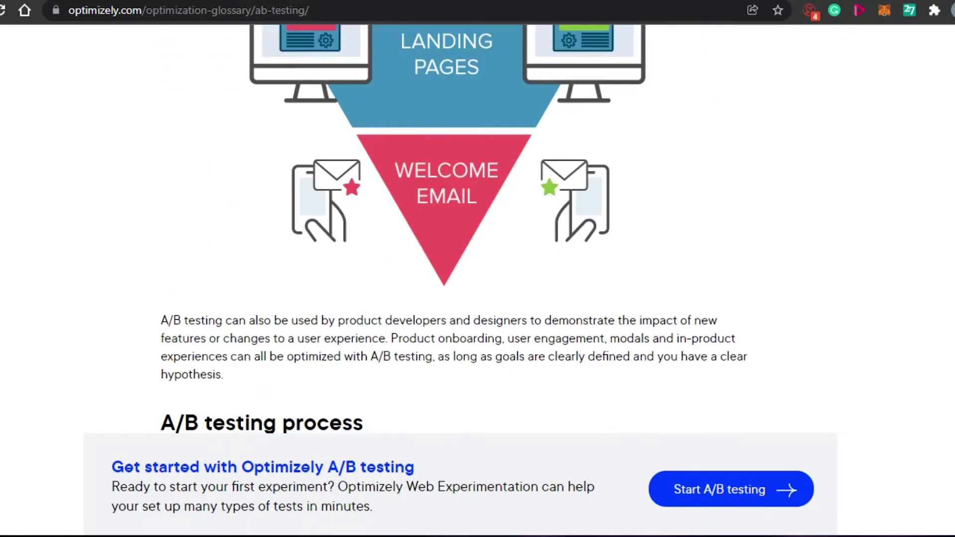
pyautogui.scroll(-20, 460, 229)
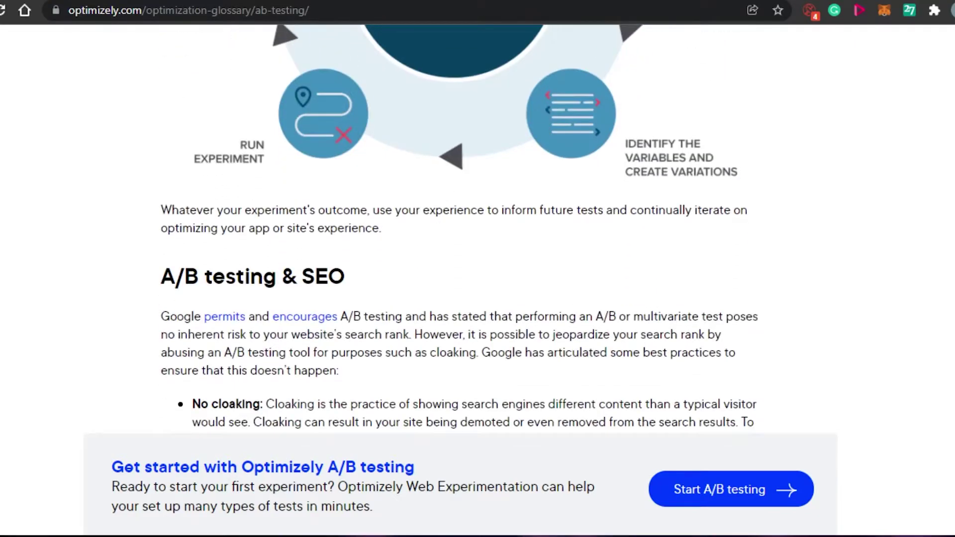
pyautogui.scroll(20, 459, 229)
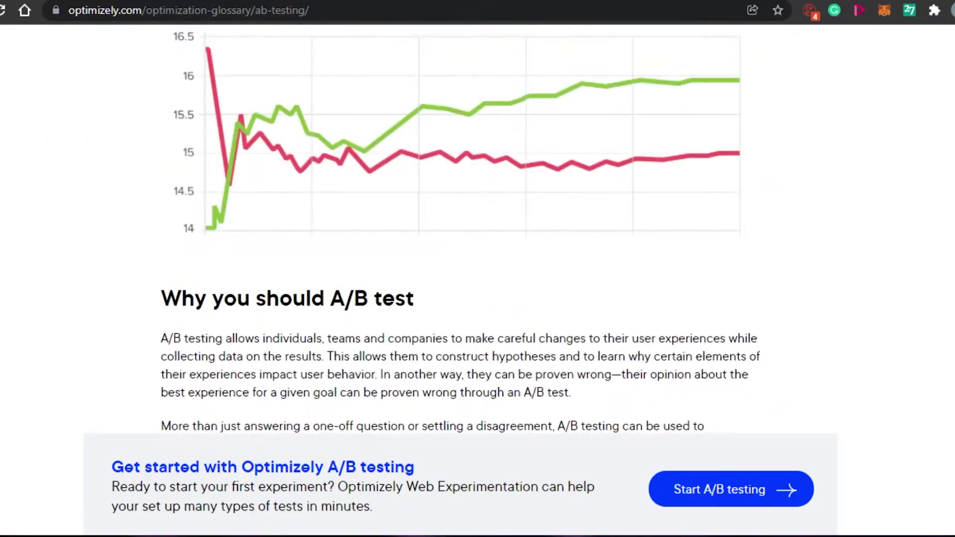
pyautogui.scroll(-10, 460, 229)
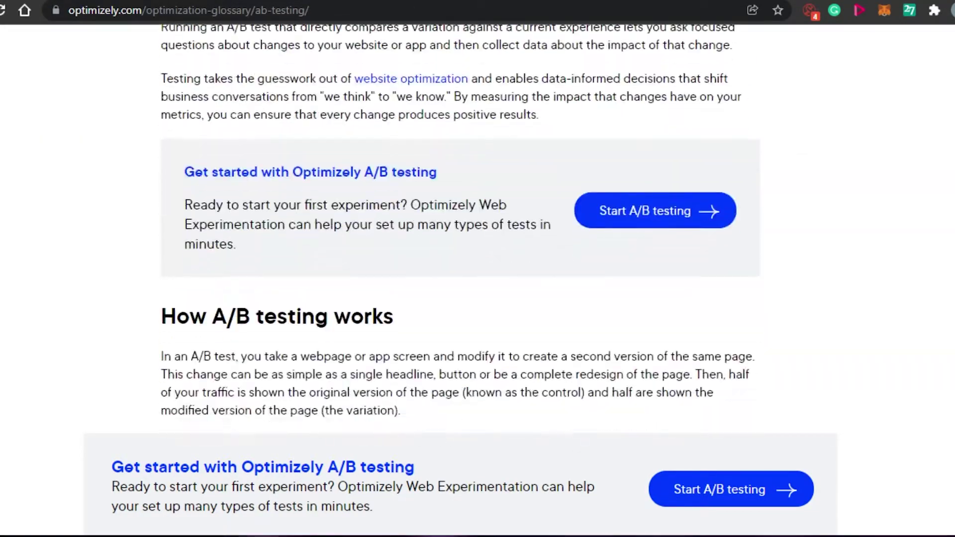
pyautogui.scroll(15, 460, 229)
pyautogui.scroll(3, 459, 229)
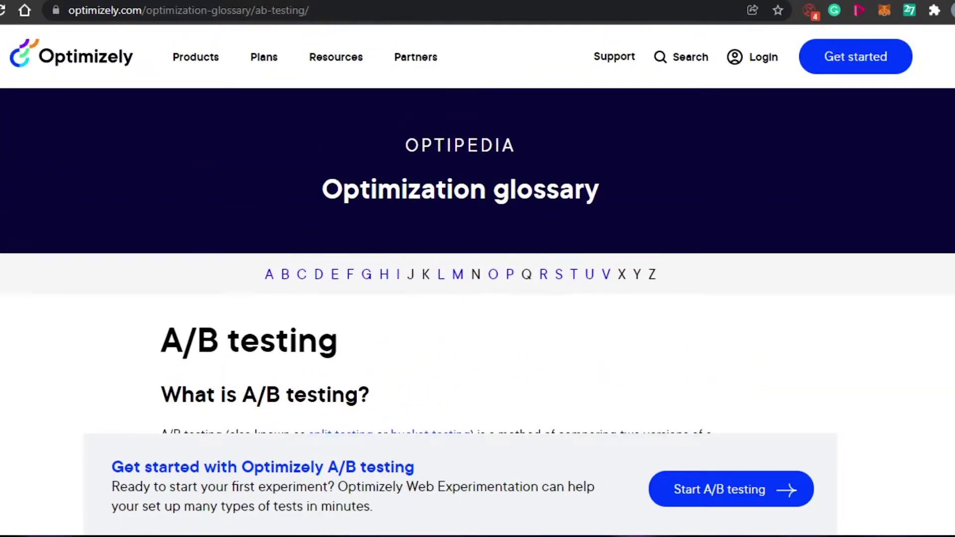
pyautogui.scroll(-15, 460, 229)
pyautogui.scroll(-15, 460, 229)
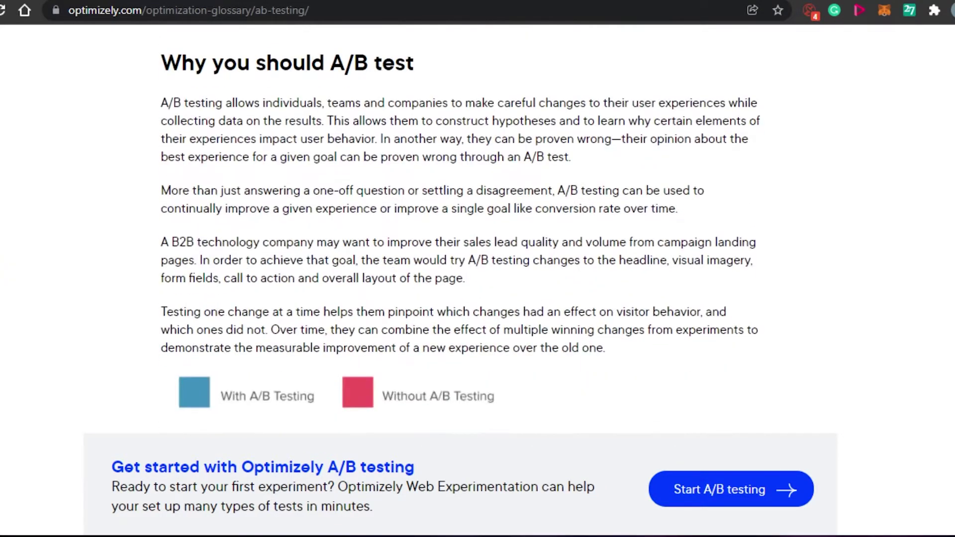
pyautogui.scroll(-10, 460, 229)
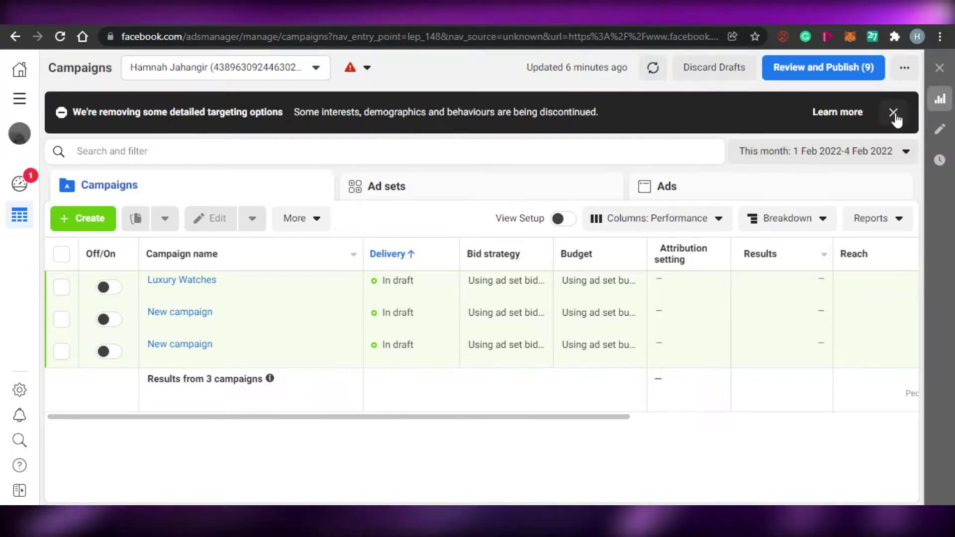
pyautogui.click(894, 114)
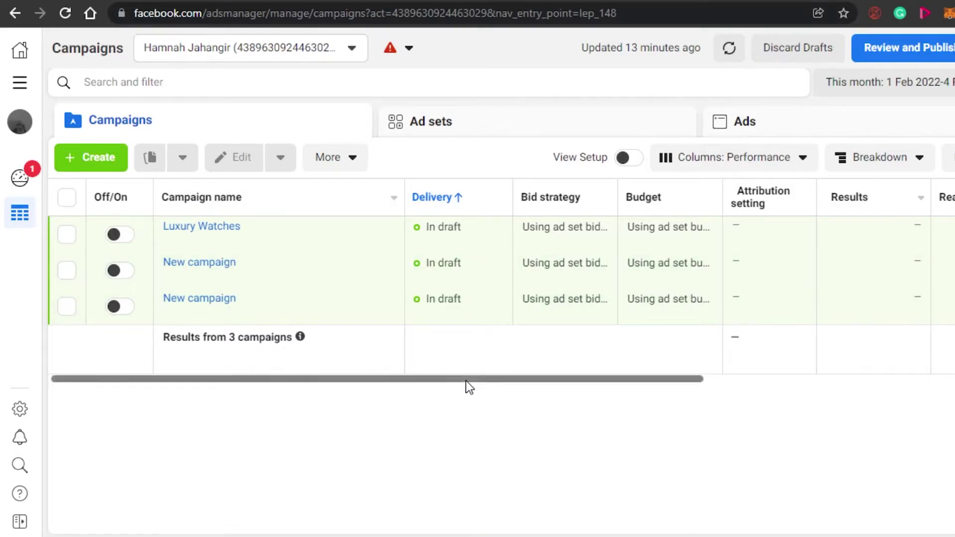
# - Scroll the table right and start a new A/B test from the More menu
pyautogui.moveTo(464, 379); pyautogui.dragTo(579, 380)
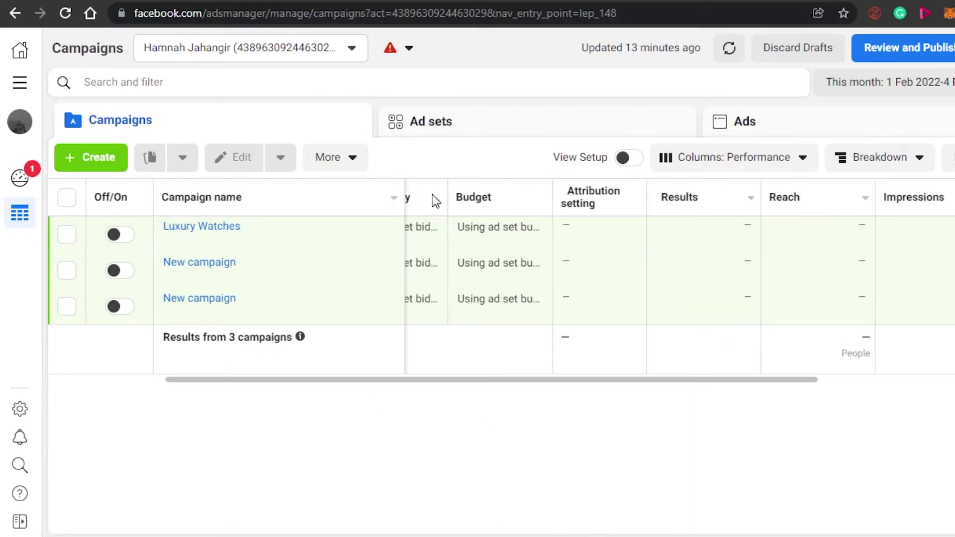
pyautogui.click(350, 158)
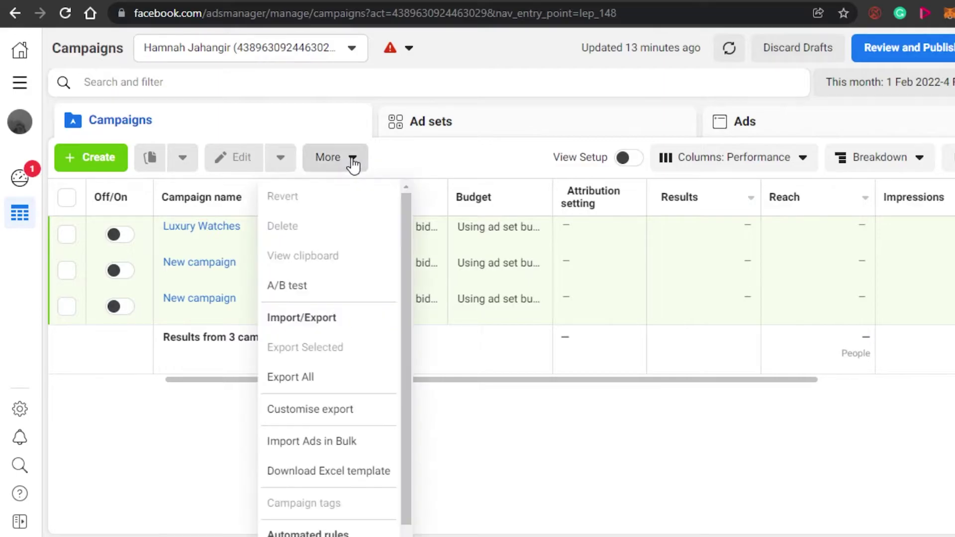
pyautogui.click(305, 287)
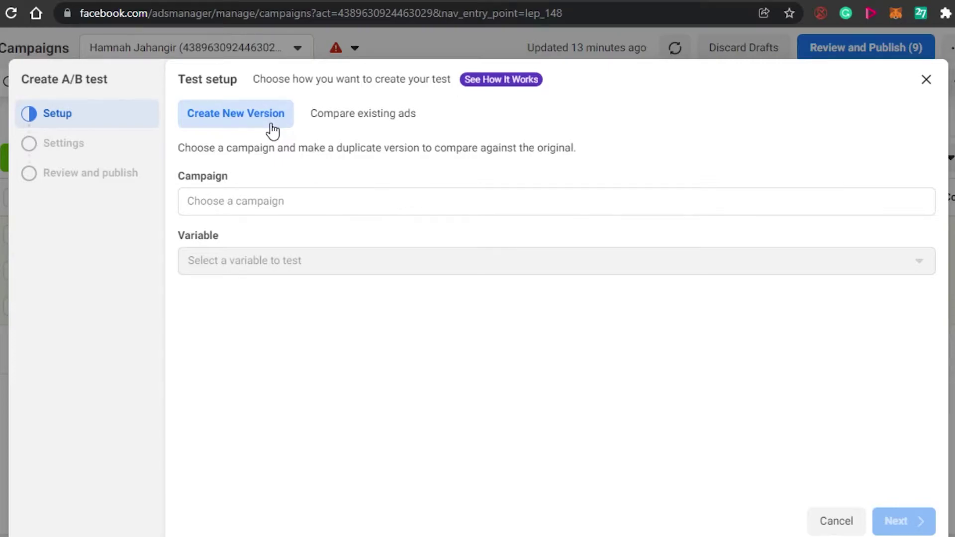
# - Check the Campaign and Variable fields, then switch the A/B test to Compare existing ads
pyautogui.click(258, 203)
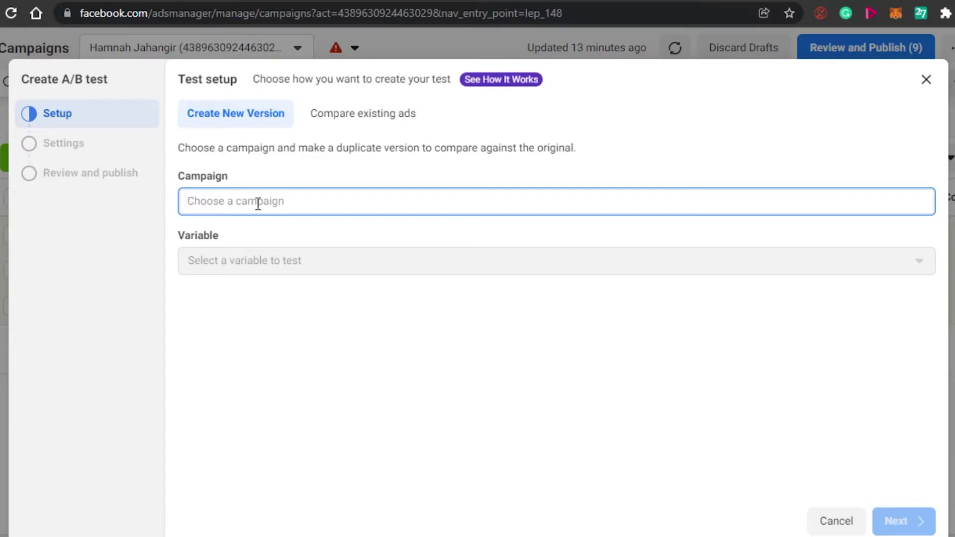
pyautogui.click(257, 263)
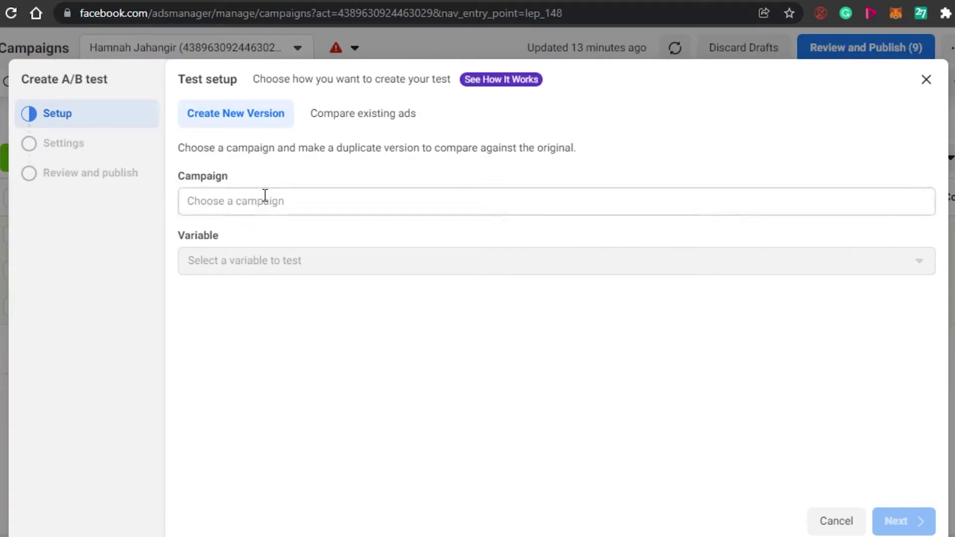
pyautogui.doubleClick(350, 99)
pyautogui.click(352, 113)
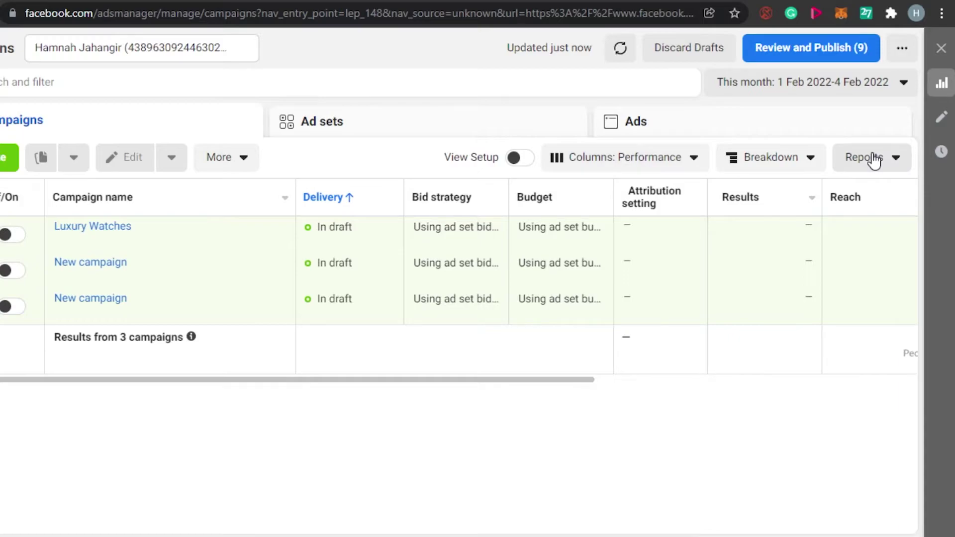
# - Show the Reports dropdown and scroll its Breakdown list back to Basic levels
pyautogui.click(874, 160)
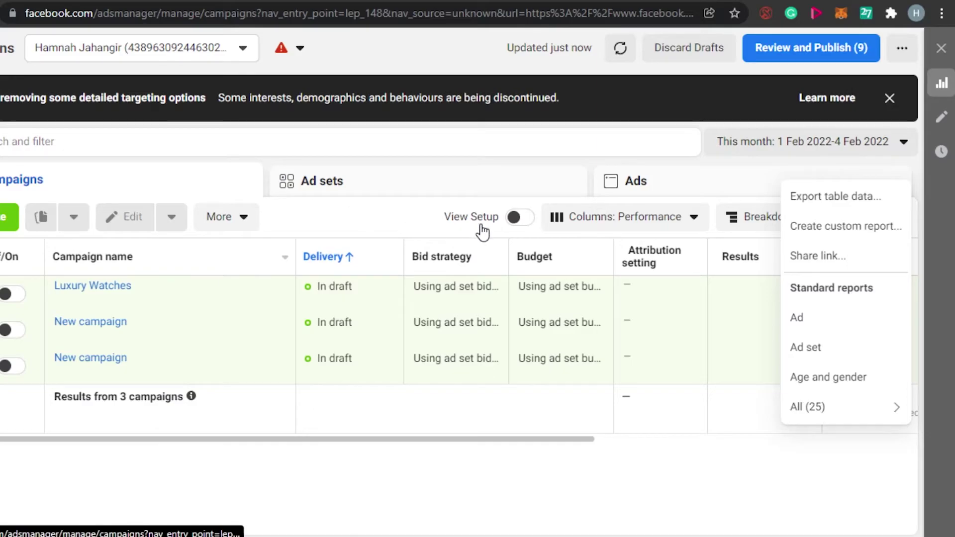
pyautogui.moveTo(831, 408)
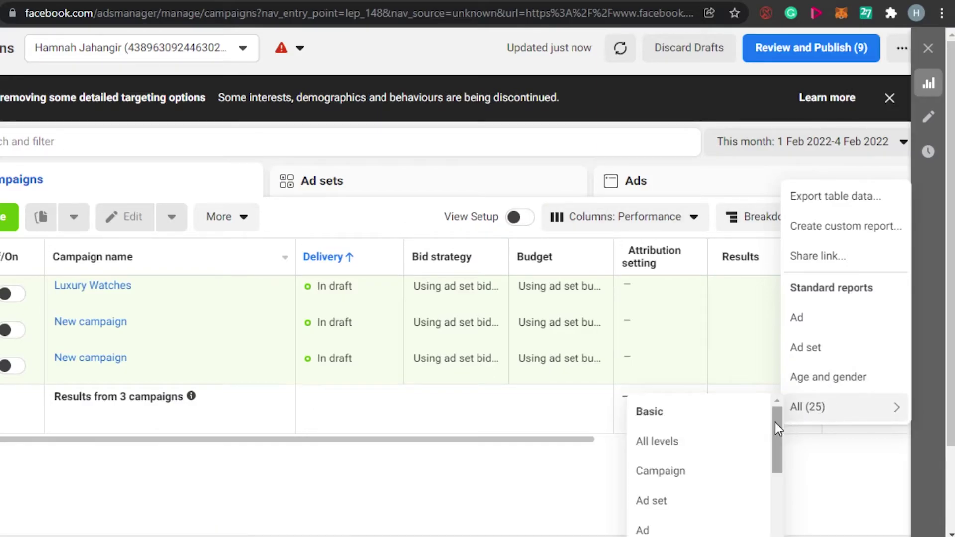
pyautogui.moveTo(775, 422)
pyautogui.mouseDown()
pyautogui.moveTo(779, 523)
pyautogui.moveTo(774, 411)
pyautogui.mouseUp()
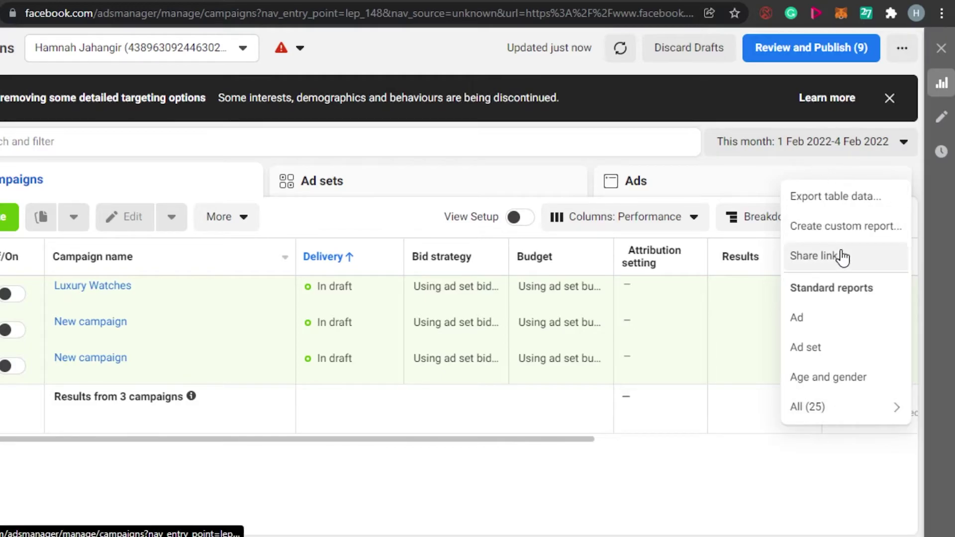
pyautogui.moveTo(823, 412)
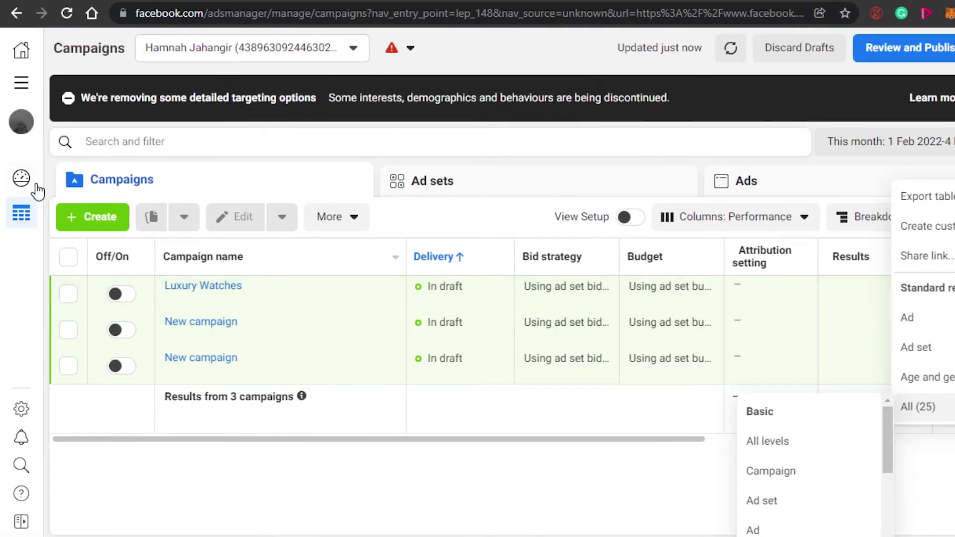
# - Switch the Luxury Watches campaign on and check its Edit and More options
pyautogui.click(337, 219)
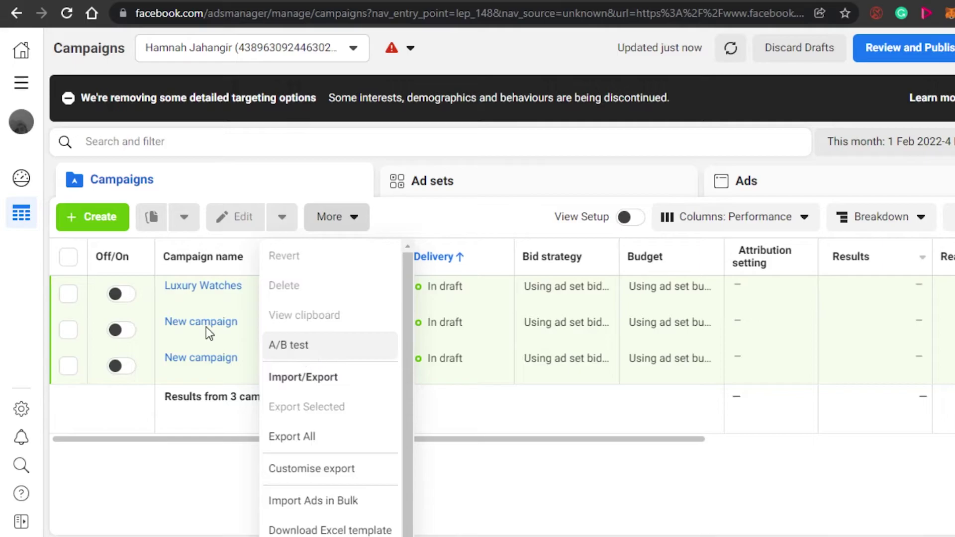
pyautogui.click(122, 294)
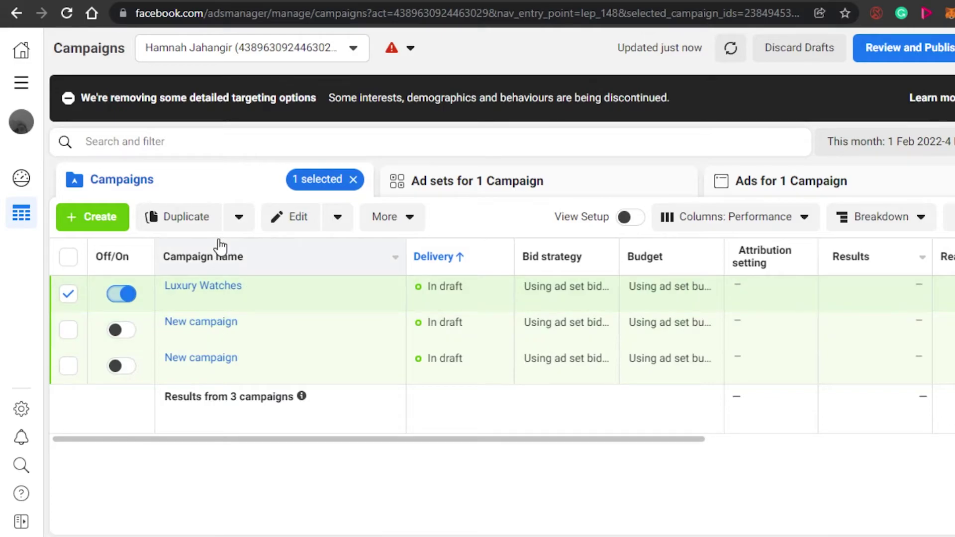
pyautogui.click(336, 219)
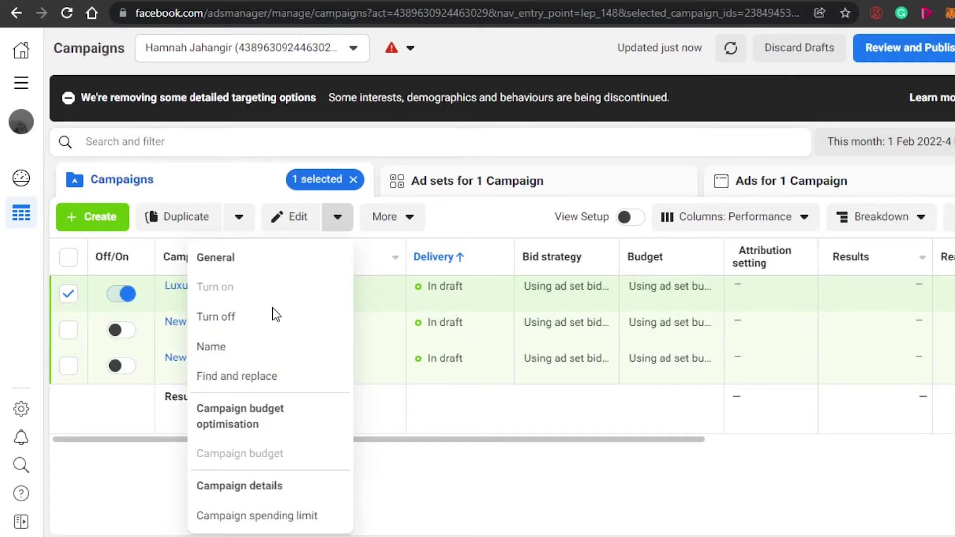
pyautogui.click(383, 219)
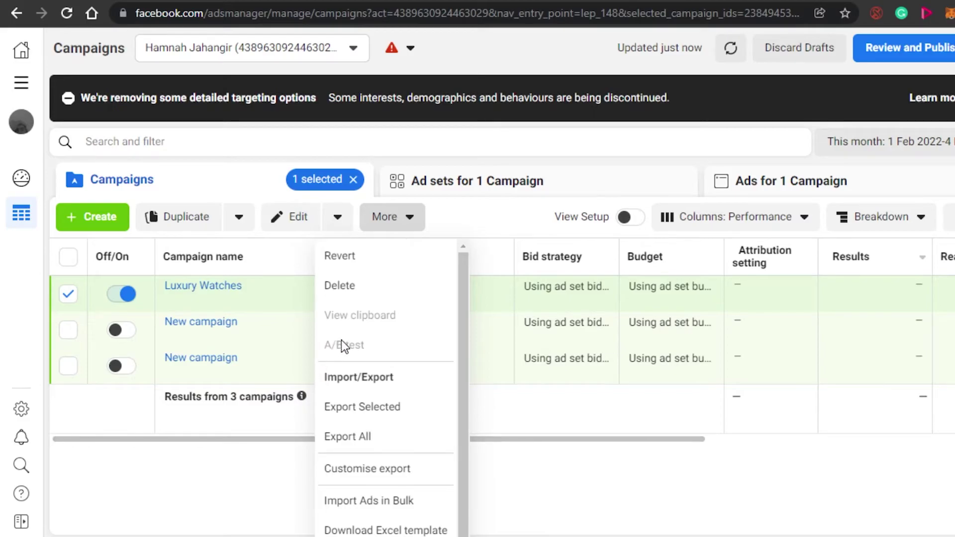
# - Switch Luxury Watches back off, uncheck its row, and reopen the More actions
pyautogui.click(215, 530)
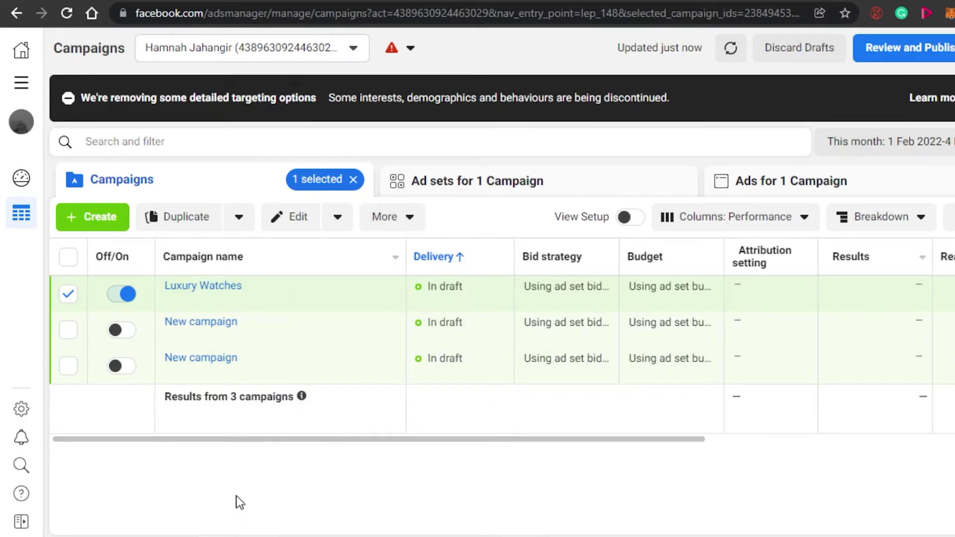
pyautogui.click(382, 217)
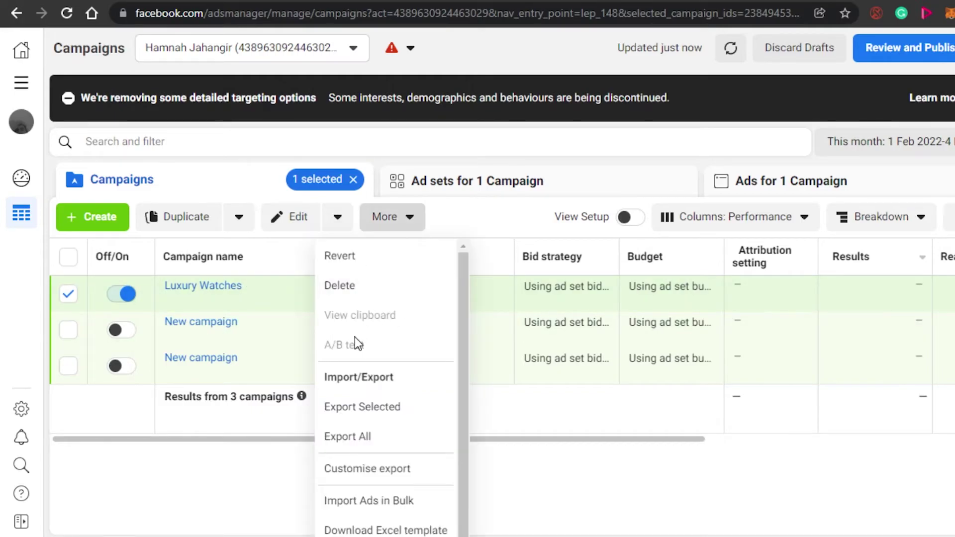
pyautogui.click(122, 296)
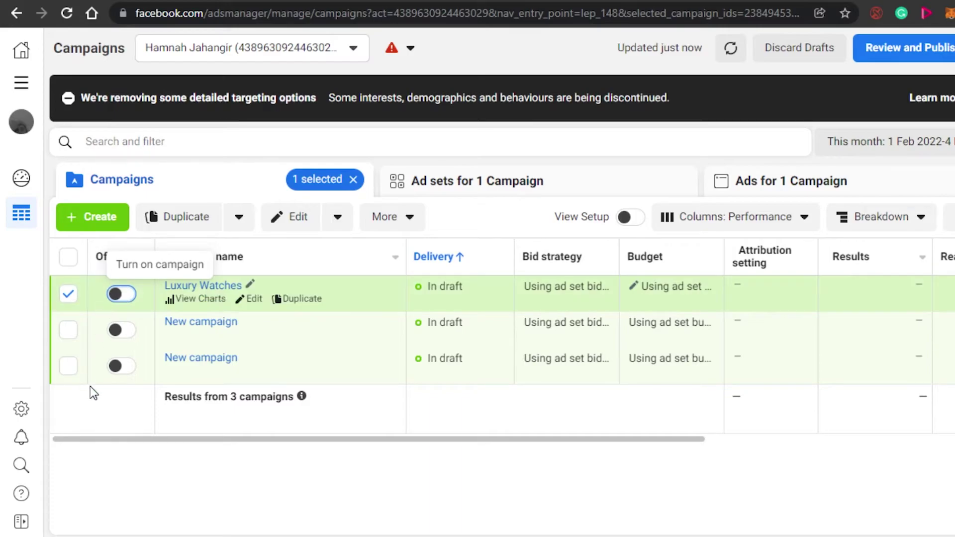
pyautogui.click(69, 295)
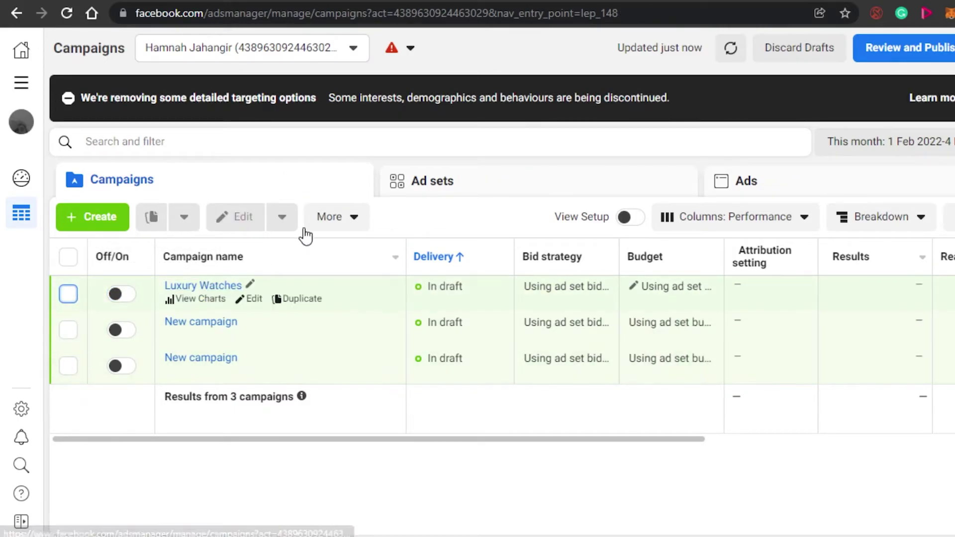
pyautogui.click(333, 222)
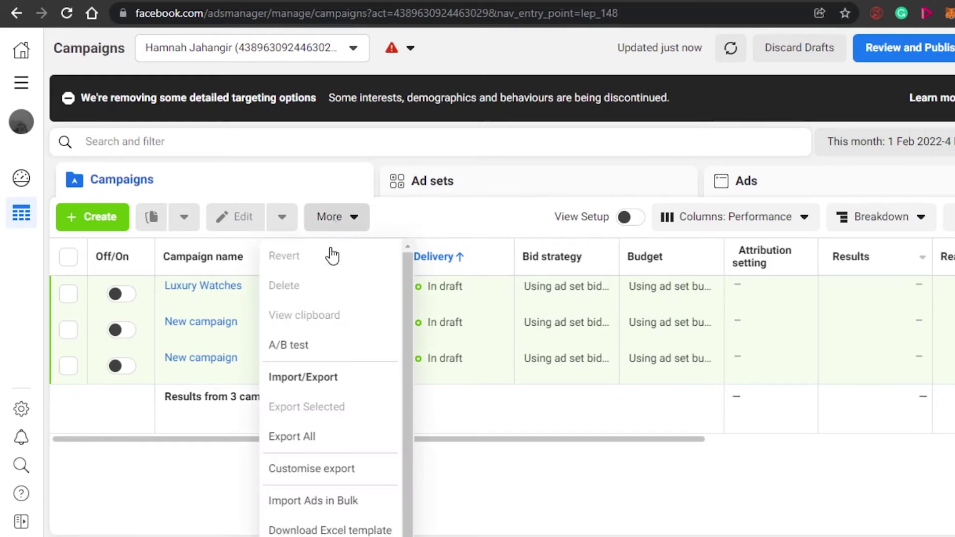
# - Start an A/B test from More and view its See How It Works intro, then click Done
pyautogui.click(322, 355)
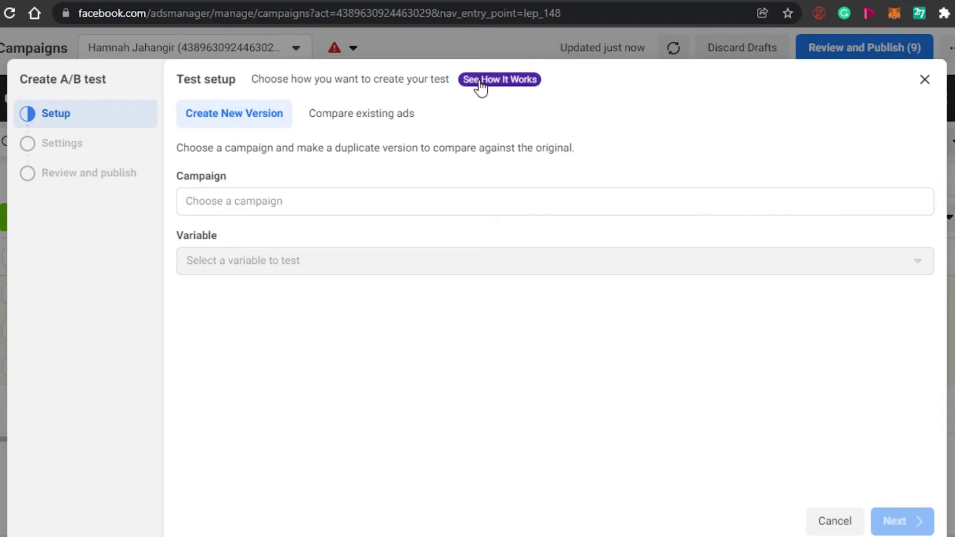
pyautogui.click(513, 84)
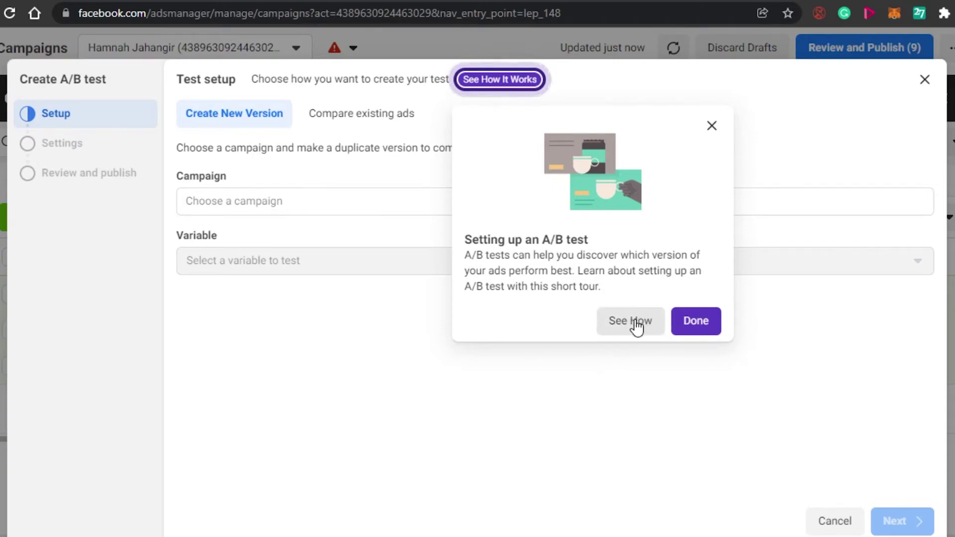
pyautogui.click(695, 331)
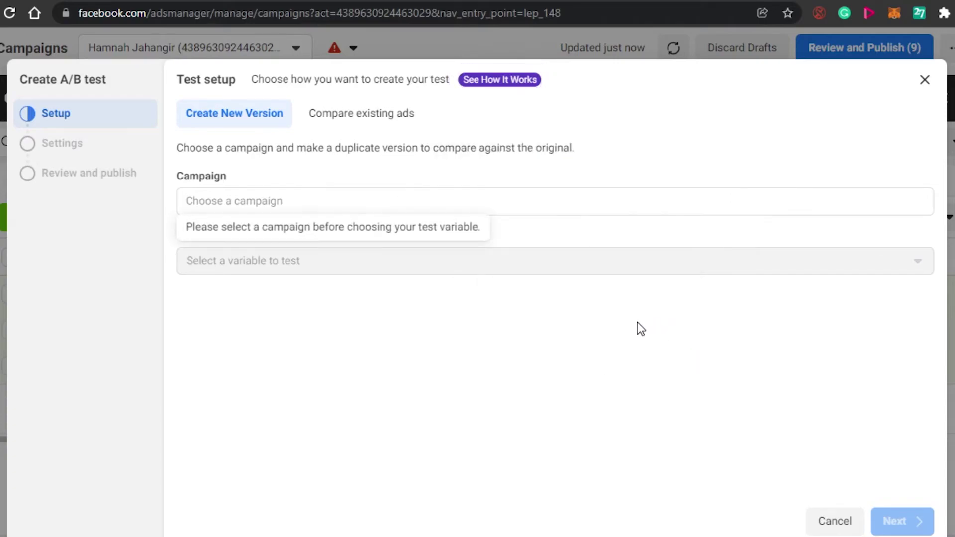
# - Choose Compare existing ads, add then remove a Campaign C slot, and close the dialog
pyautogui.click(364, 119)
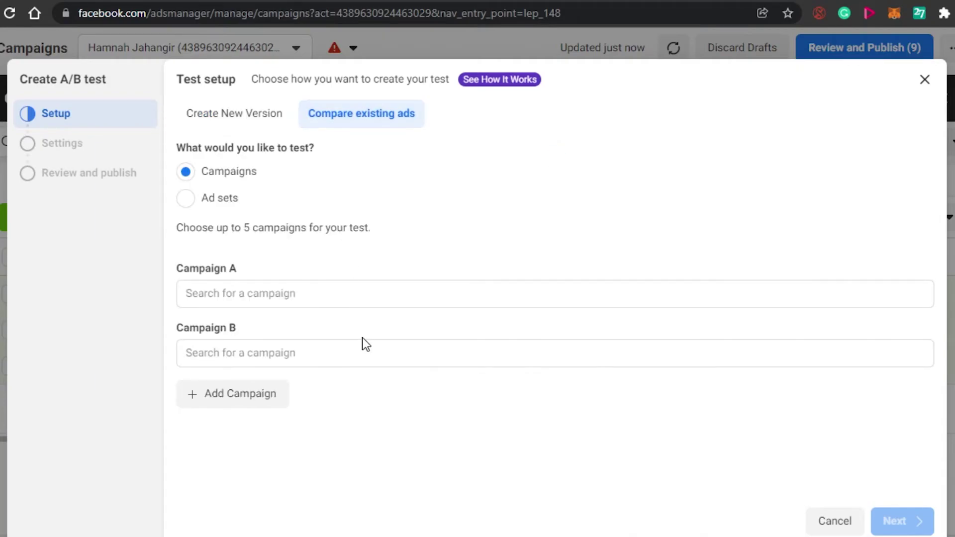
pyautogui.click(245, 394)
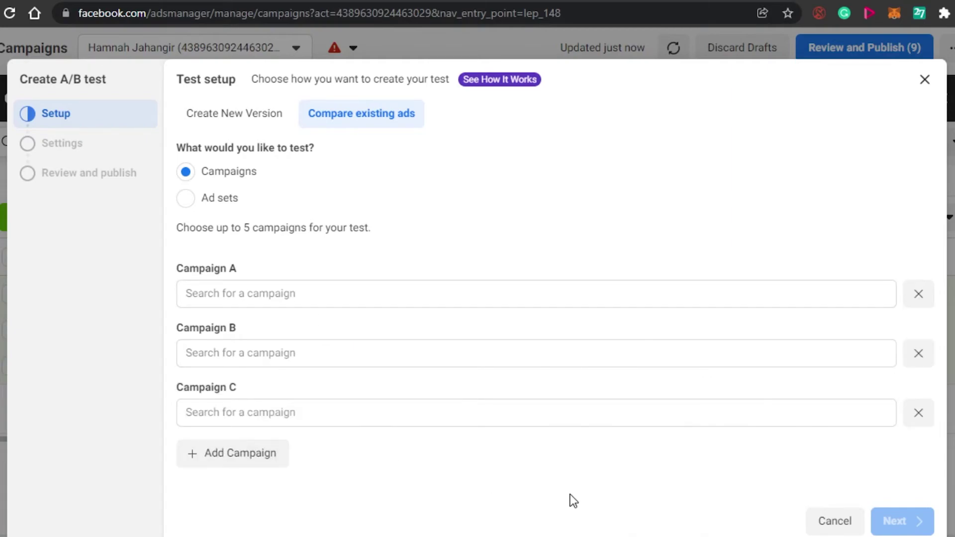
pyautogui.click(920, 420)
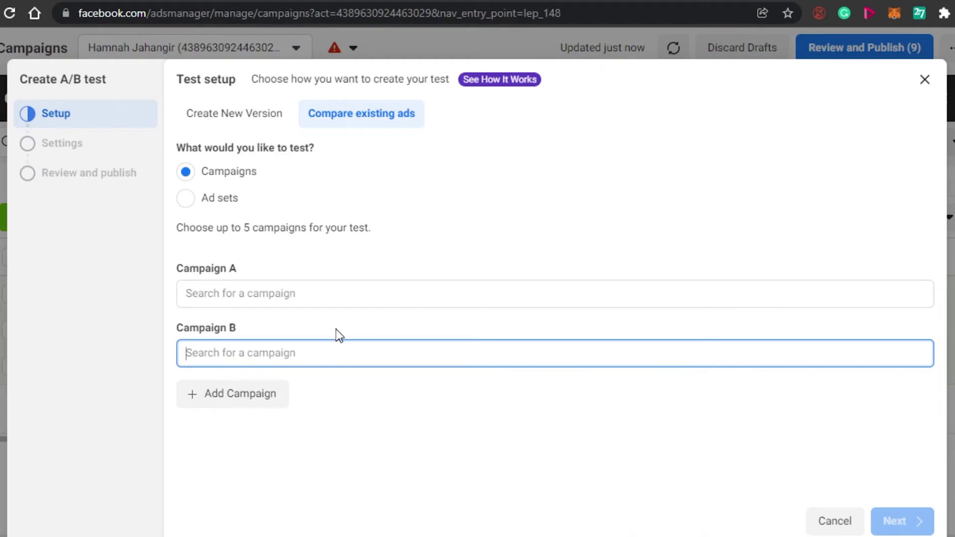
pyautogui.click(924, 85)
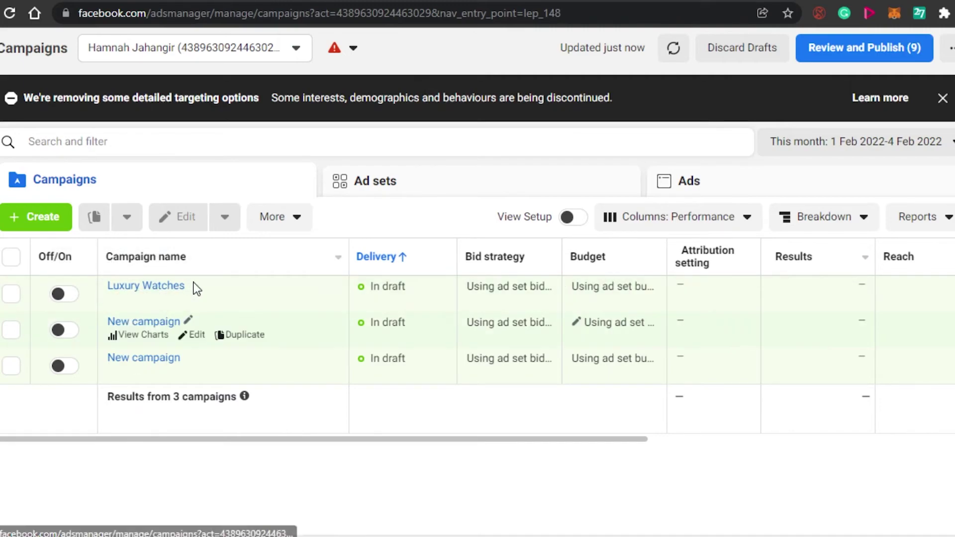
pyautogui.click(293, 218)
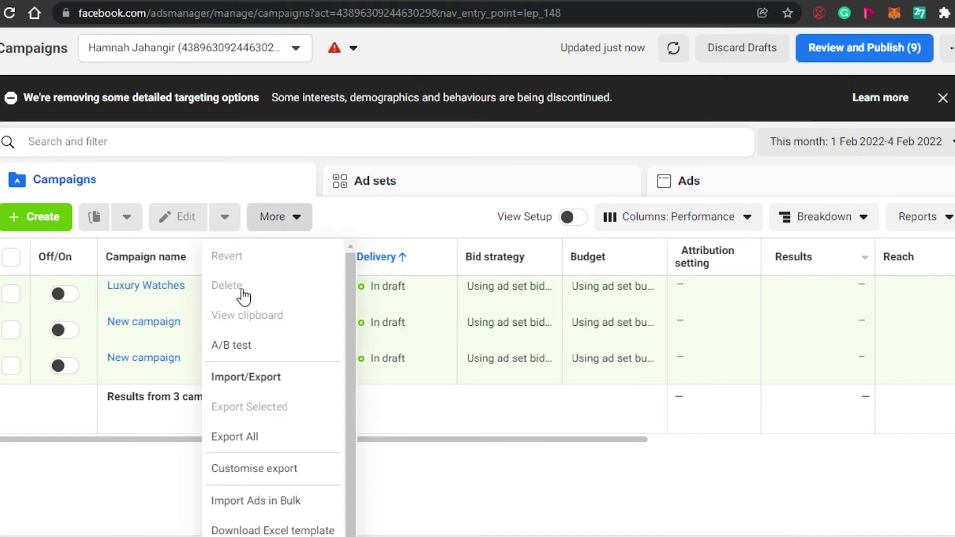
pyautogui.click(259, 345)
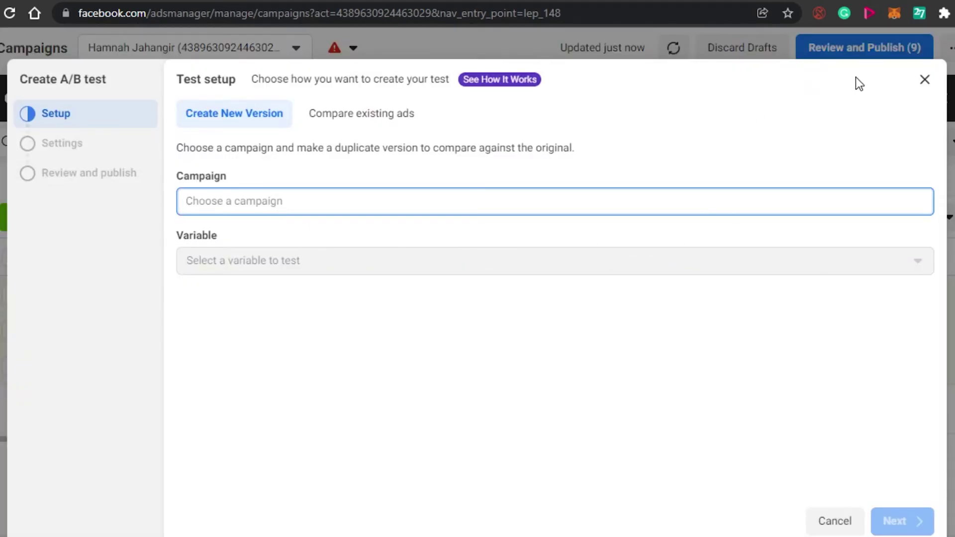
pyautogui.click(925, 79)
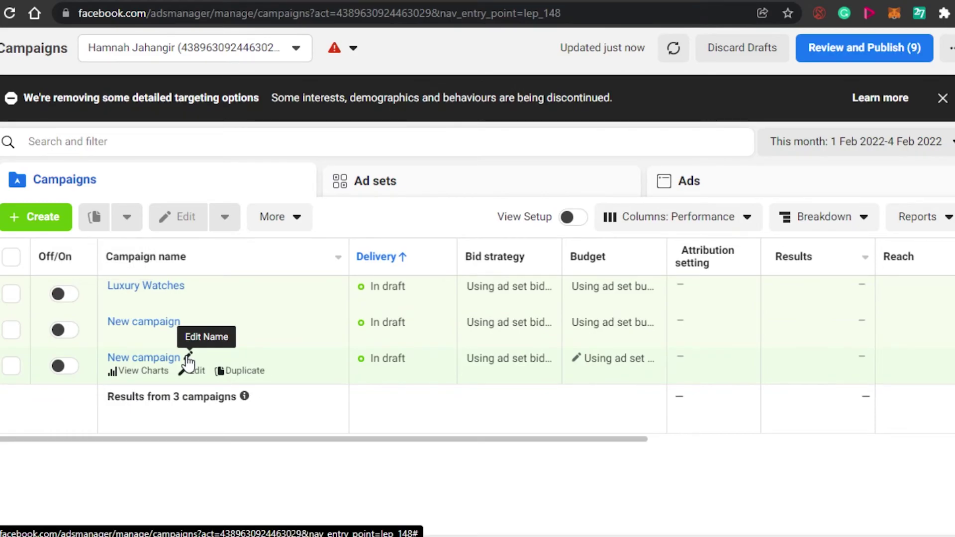
pyautogui.click(273, 217)
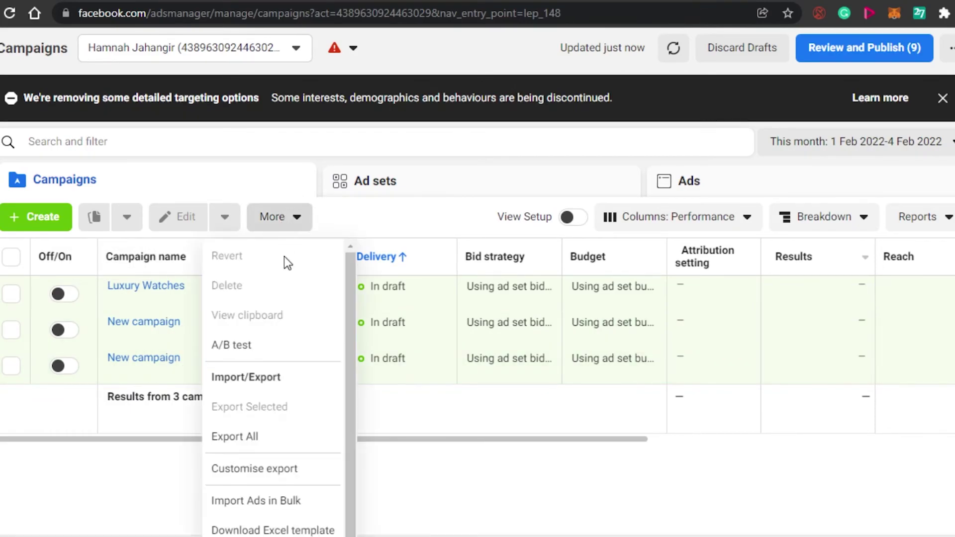
pyautogui.click(66, 447)
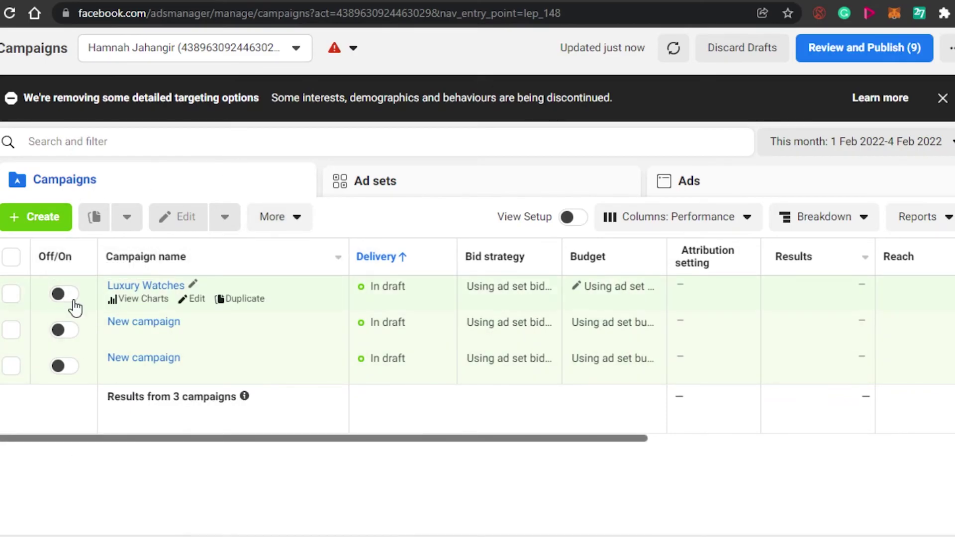
pyautogui.click(273, 218)
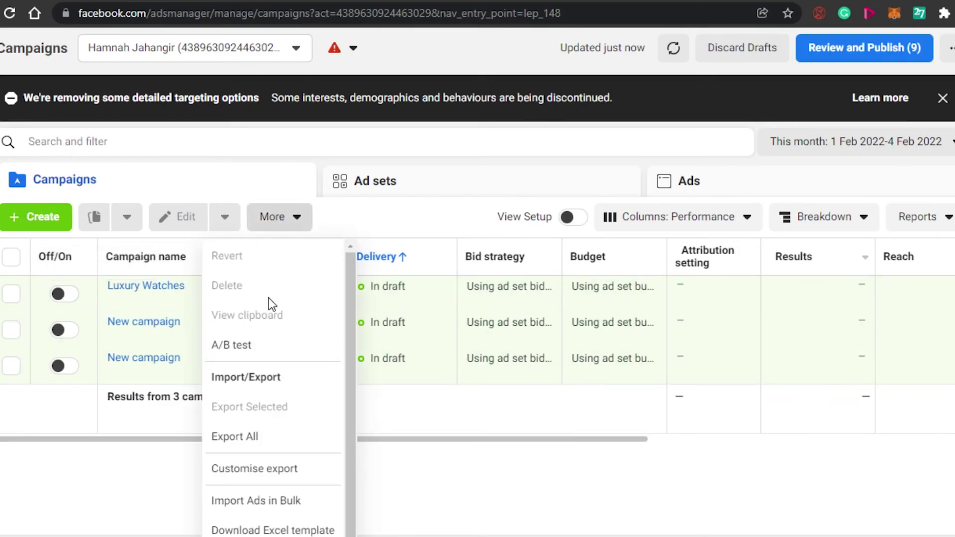
pyautogui.click(382, 447)
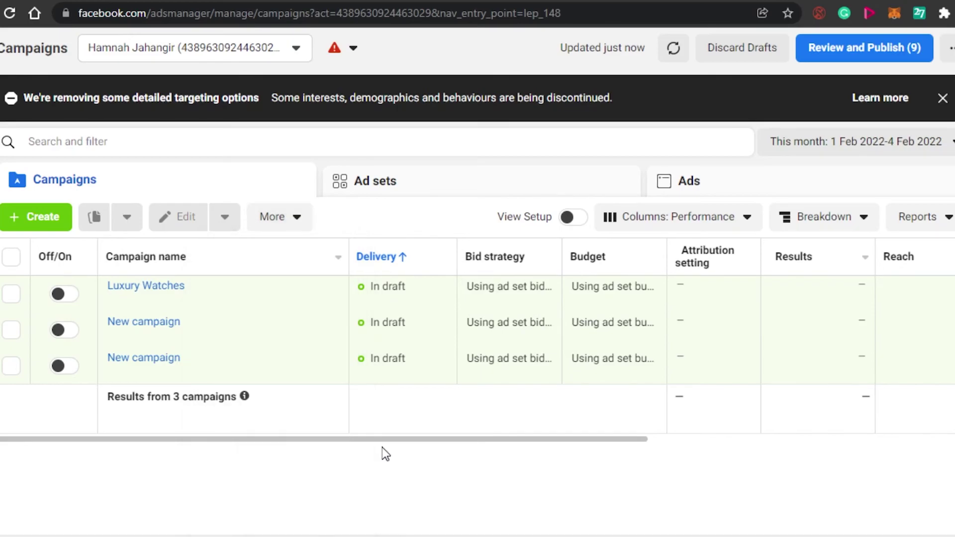
pyautogui.click(298, 228)
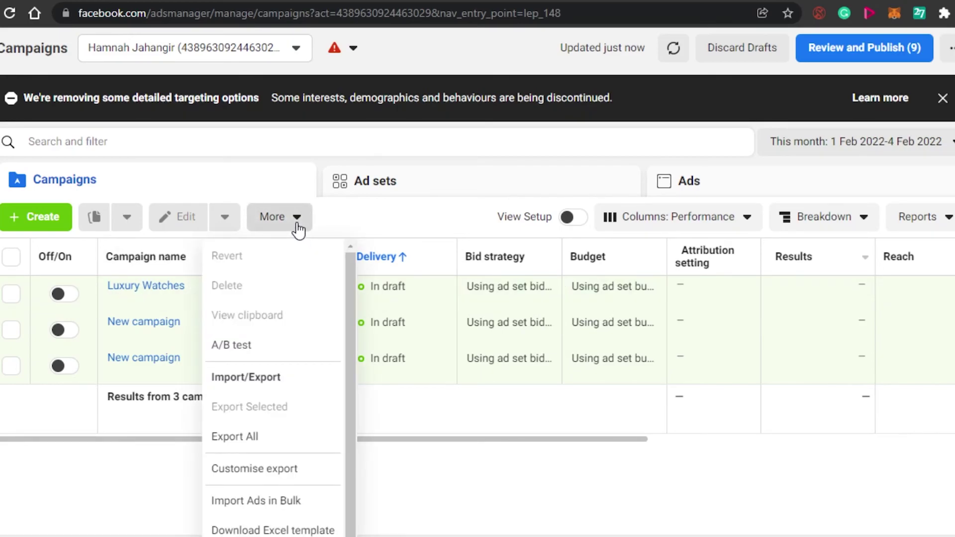
pyautogui.click(238, 349)
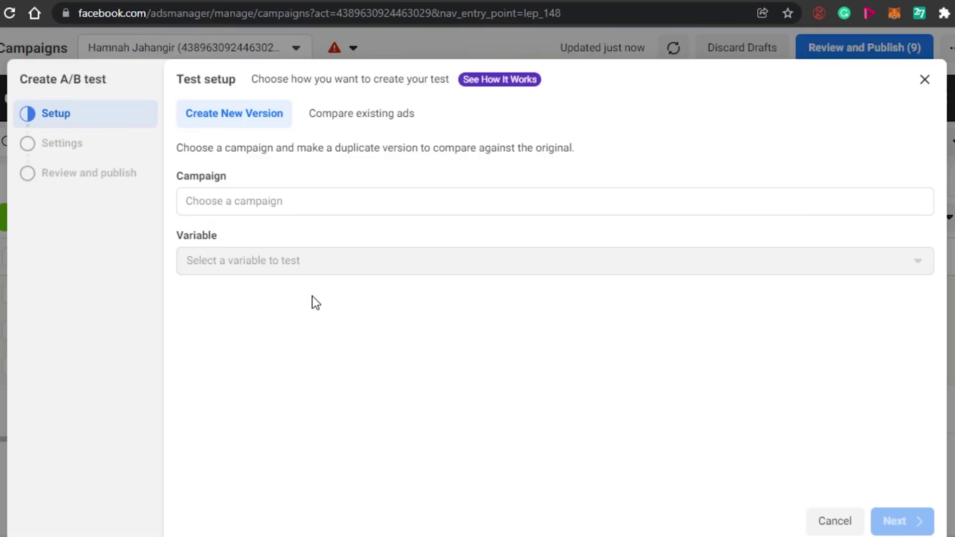
pyautogui.click(926, 82)
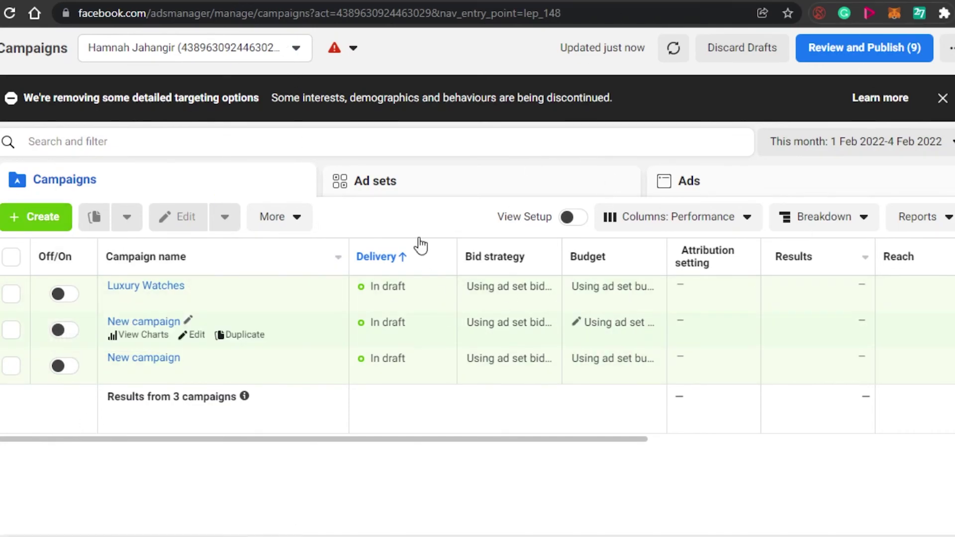
# - Close the black 'We're removing some detailed targeting options' banner above the campaigns table
pyautogui.click(942, 98)
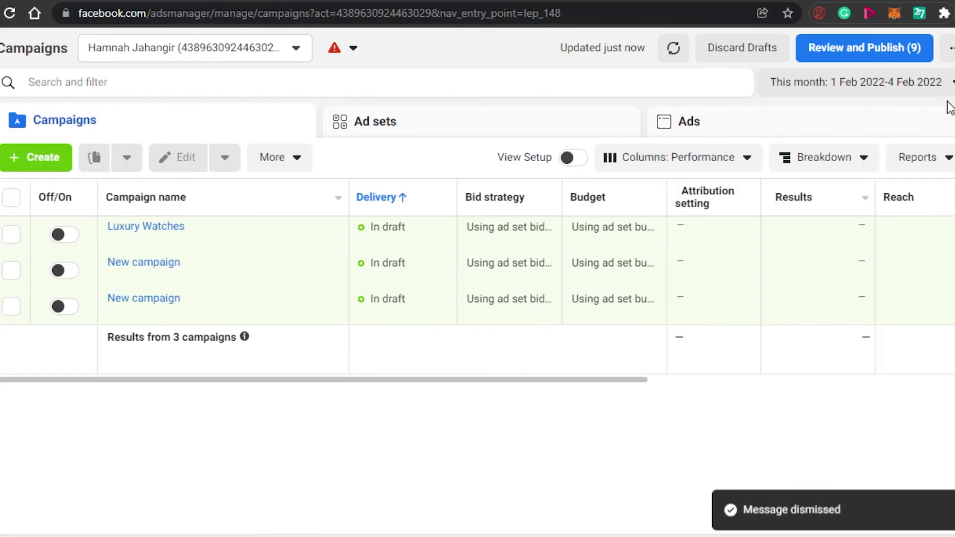